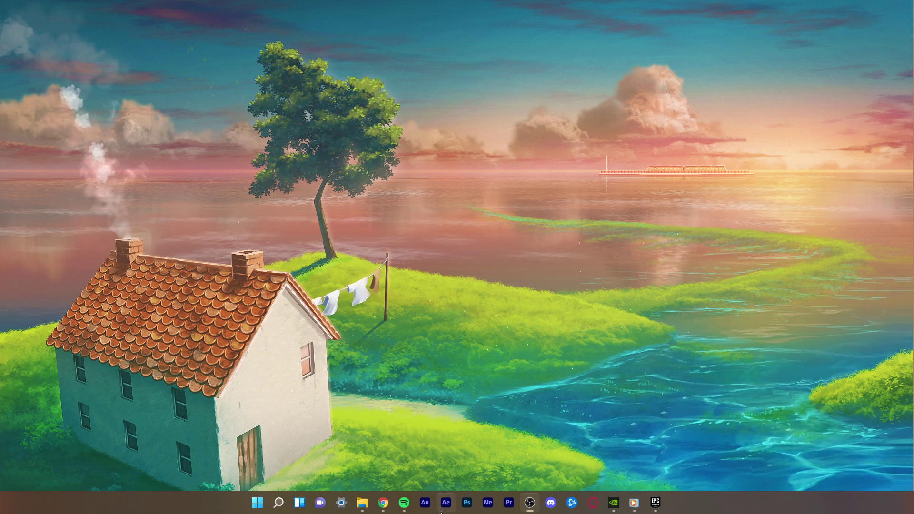
Step: Launch Task Manager by searching 'task' from the Start menu
key("super")
type("task")
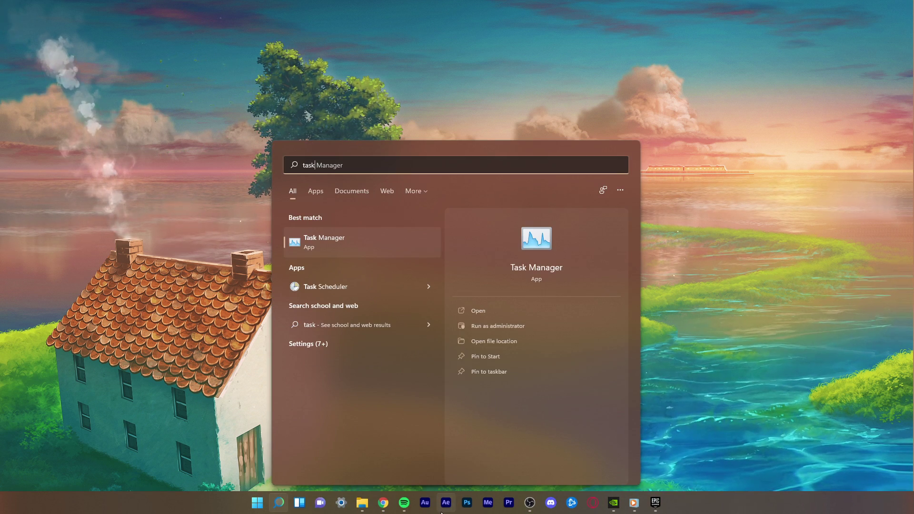
key("Return")
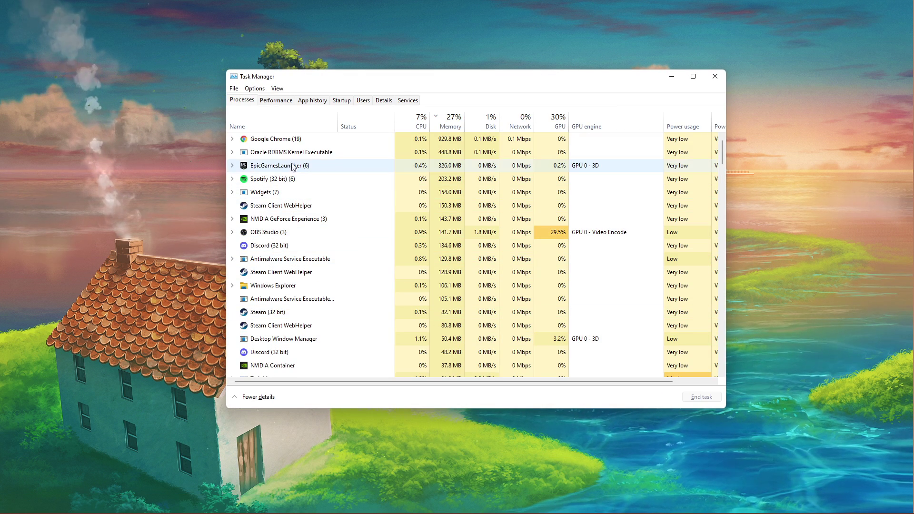
Step: End the EpicGamesLauncher process in the Processes list
left_click(318, 167)
right_click(319, 167)
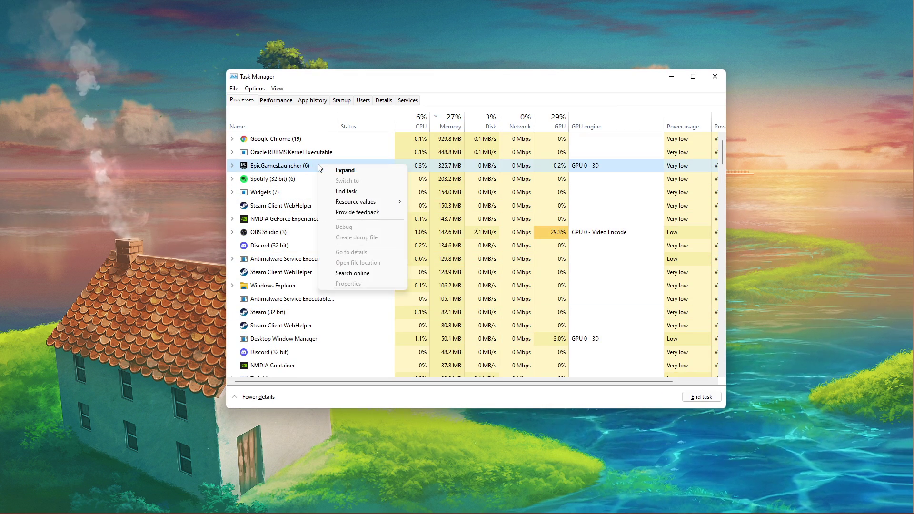
left_click(333, 192)
scroll(291, 229, "down", 2)
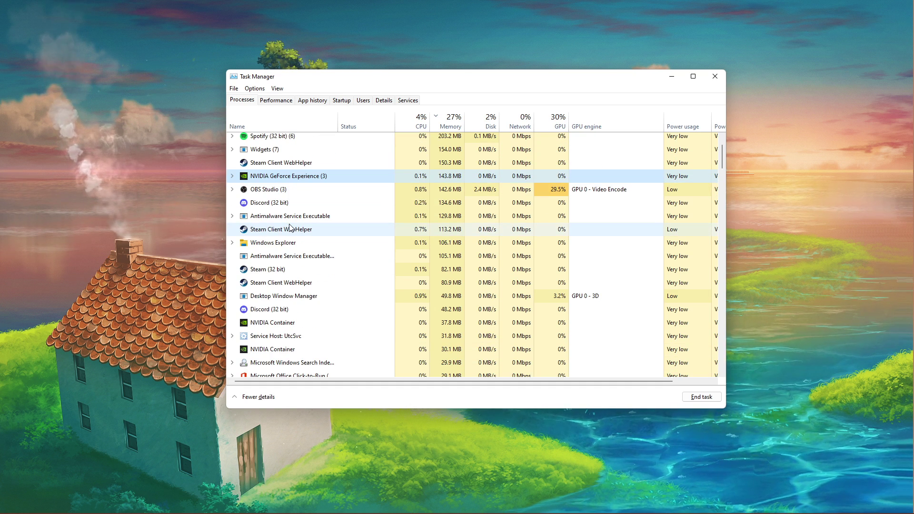
scroll(289, 228, "down", 2)
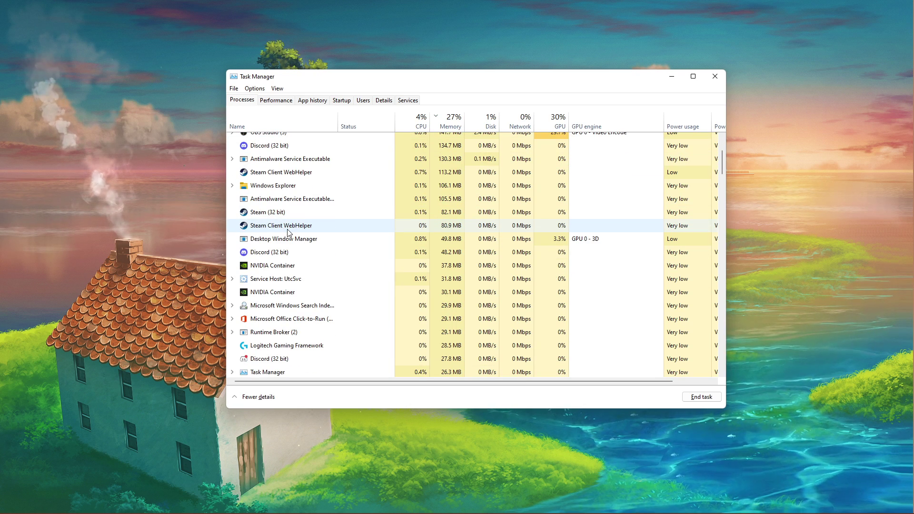
Step: Close Task Manager and open Volume (D:) in File Explorer
left_click(715, 76)
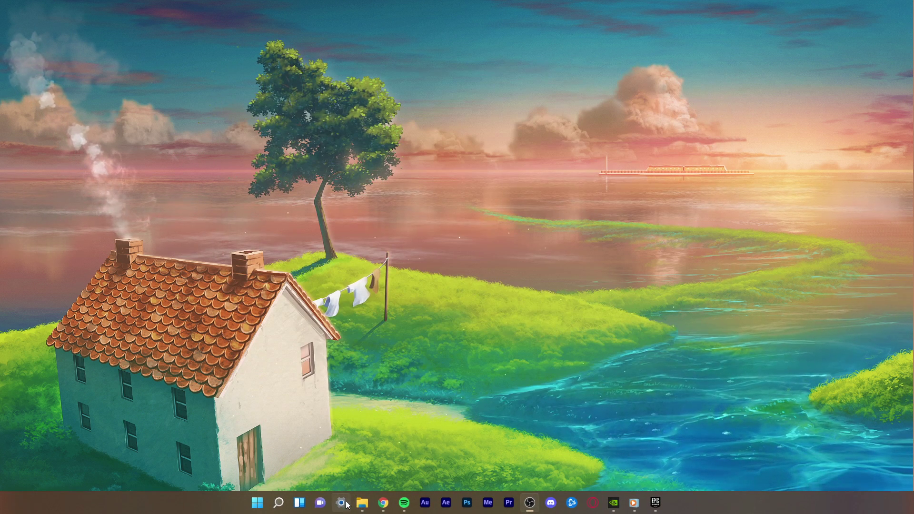
left_click(361, 503)
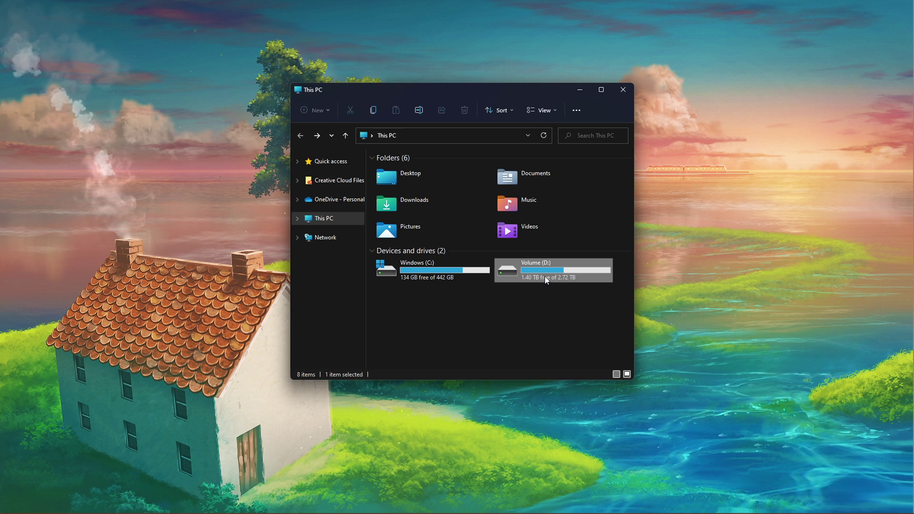
mouse_move(545, 277)
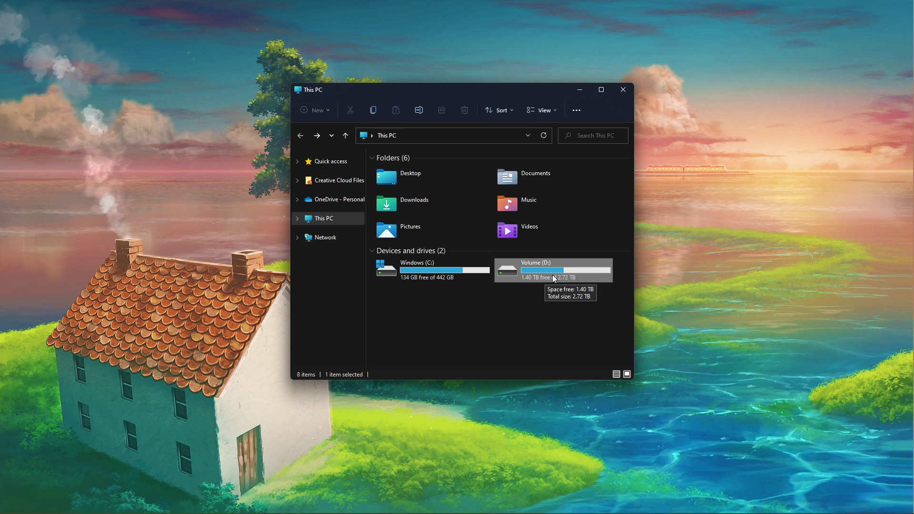
double_click(554, 278)
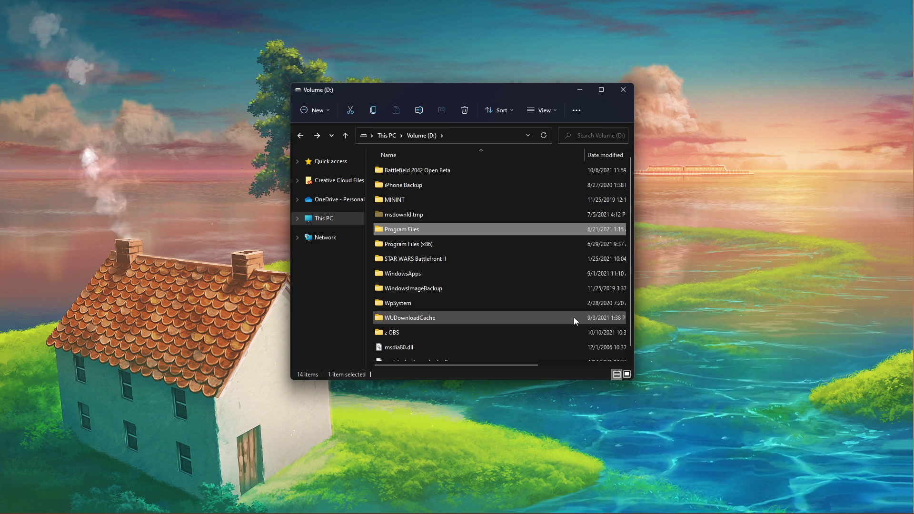
Step: Browse to Program Files\Fortnite\FortniteGame\Binaries\Win64\EasyAntiCheat
key("Return")
key("Return")
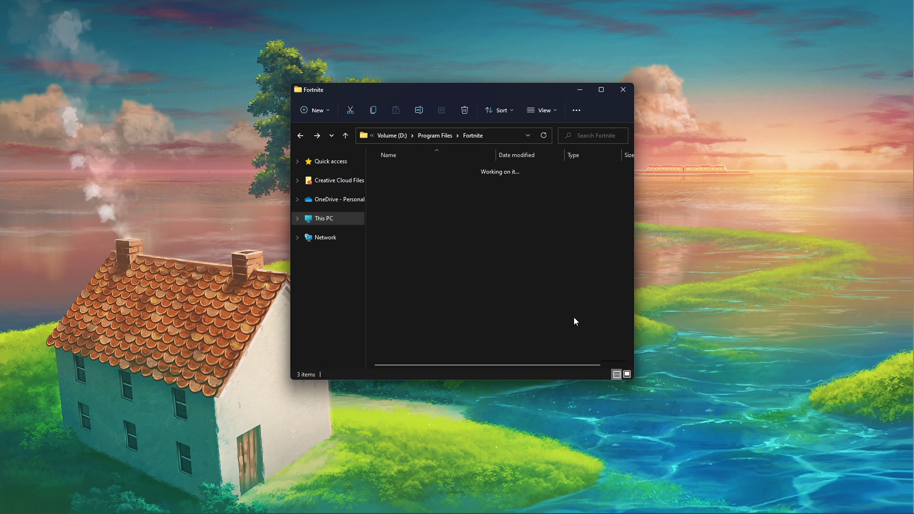
key("f")
key("Return")
key("b")
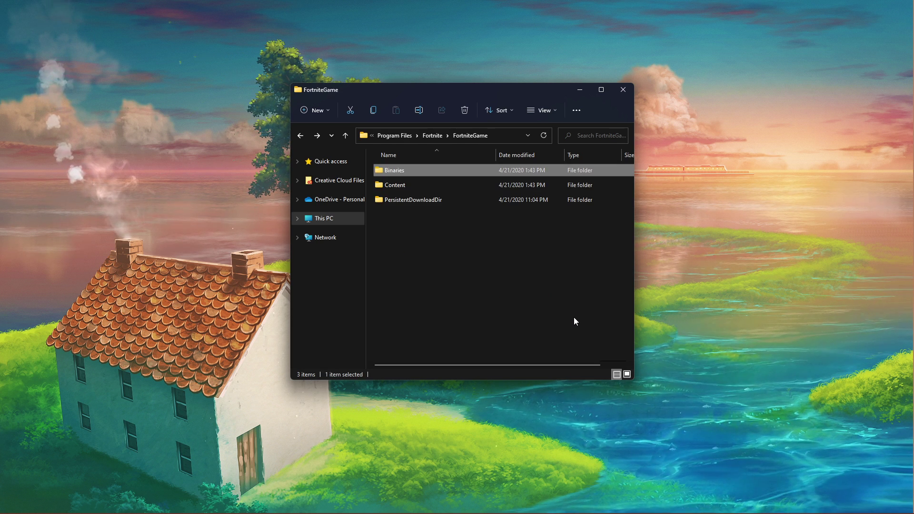
key("Return")
key("w")
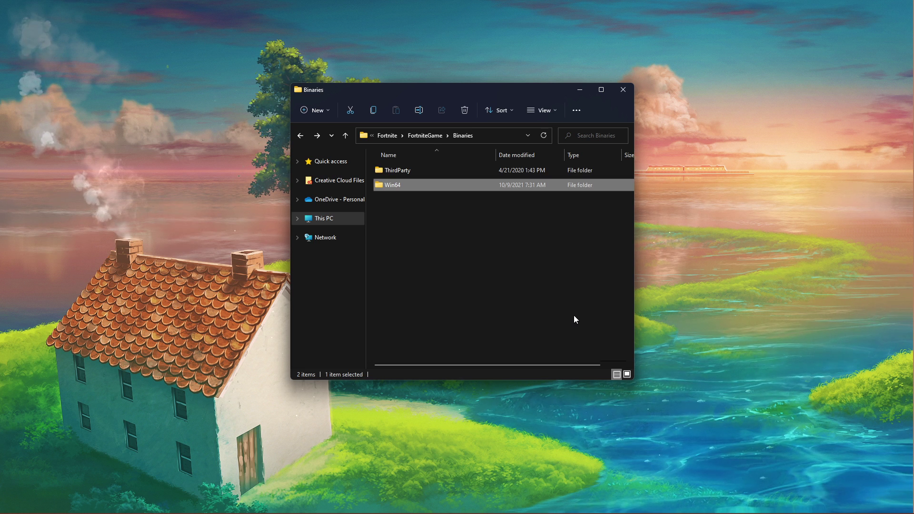
key("Return")
key("e")
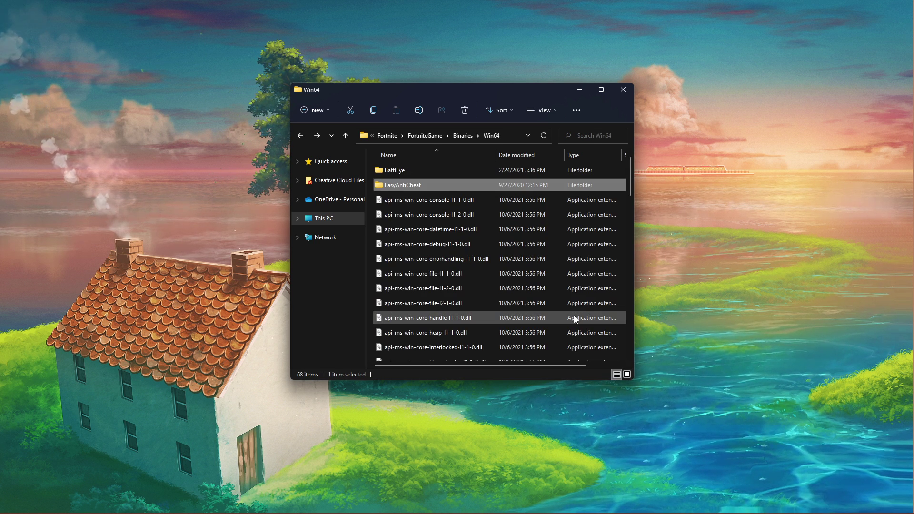
key("Return")
key("e")
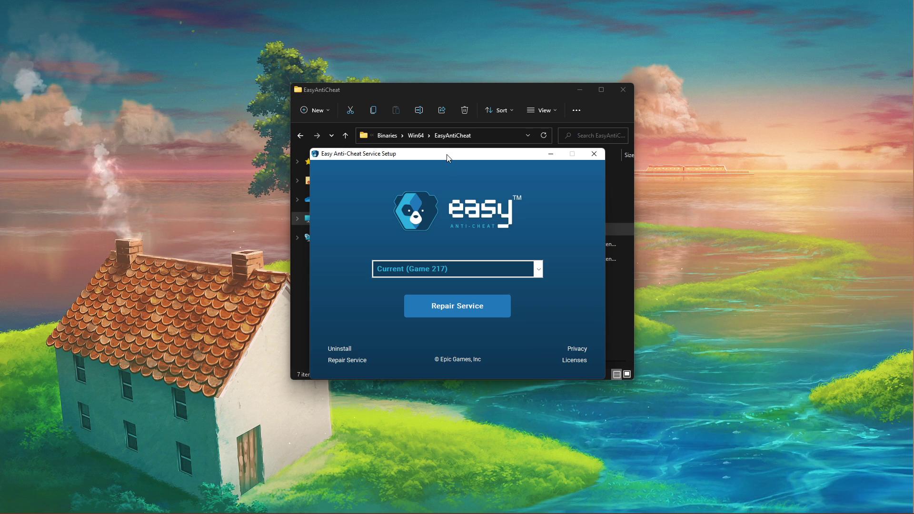
Step: Repair the Easy Anti-Cheat service for Current (Game 217)
left_click_drag(457, 136, 454, 132)
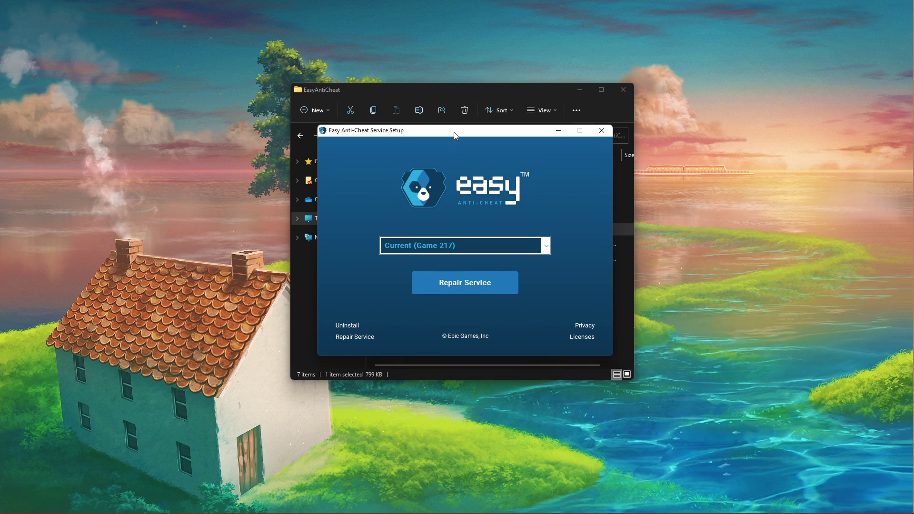
left_click(445, 288)
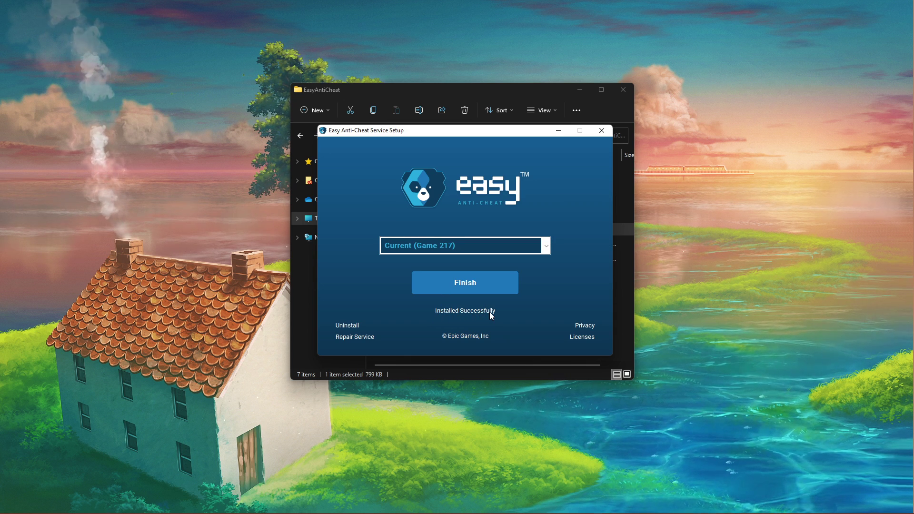
Step: Close the anti-cheat setup, return to Win64, and start Epic Games Launcher minimized
left_click(600, 130)
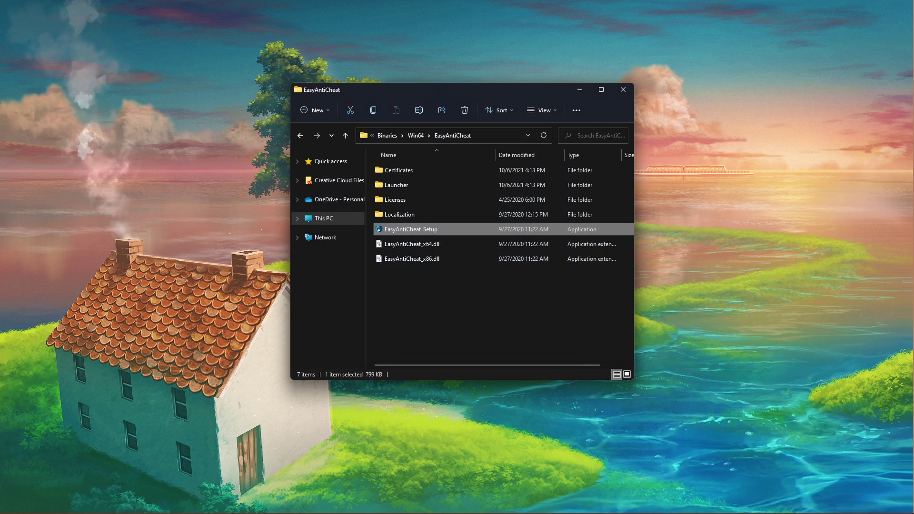
left_click(416, 136)
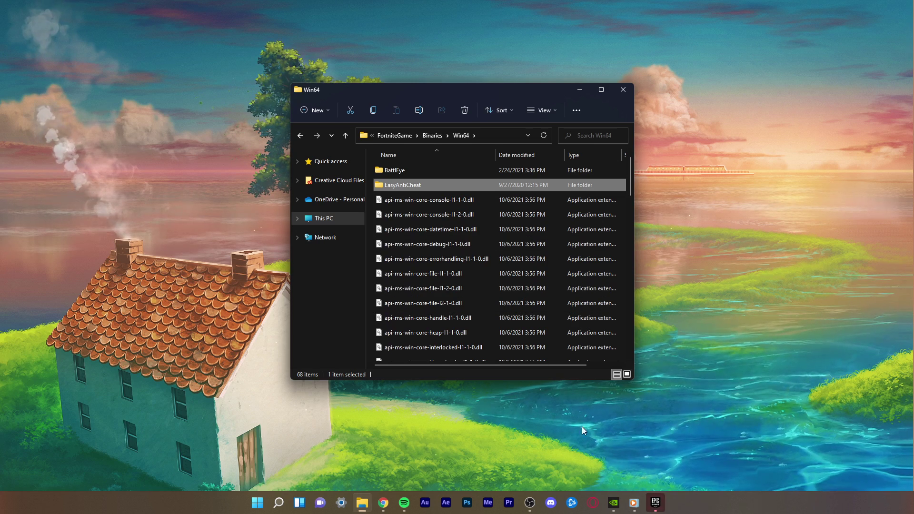
mouse_move(656, 503)
left_click(656, 462)
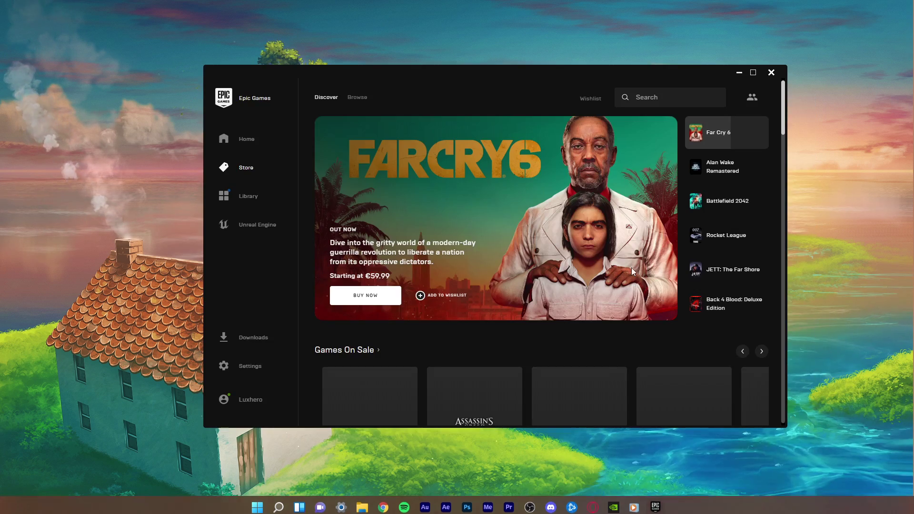
left_click(738, 73)
Step: Select the FortniteClient-Win64-Shipping executable in the Win64 folder
scroll(415, 282, "down", 12)
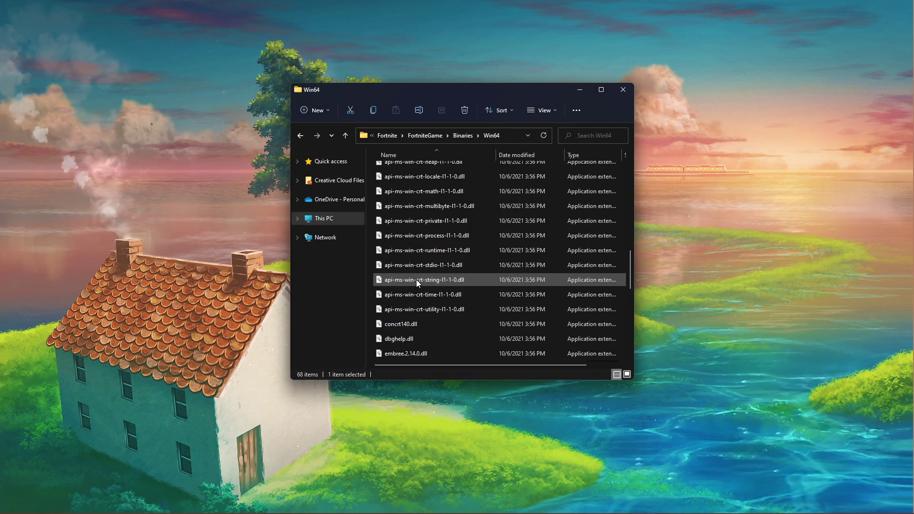
left_click(405, 220)
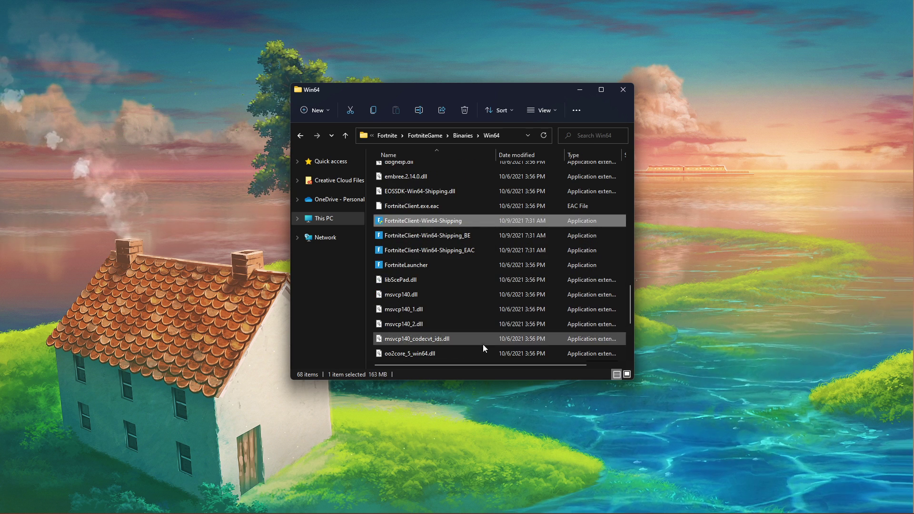
left_click_drag(490, 365, 463, 360)
Step: Make FortniteClient-Win64-Shipping run in Windows 7 compatibility mode as administrator, fullscreen optimizations off
right_click(469, 224)
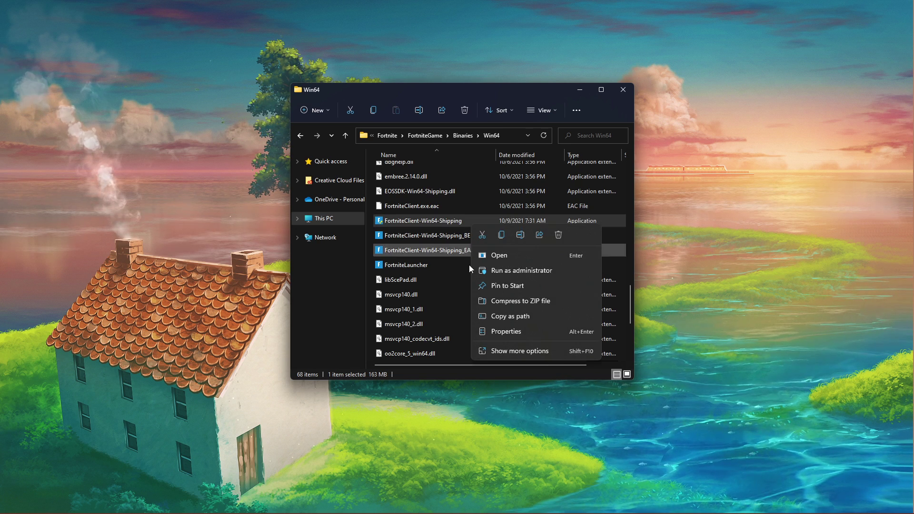
left_click(492, 332)
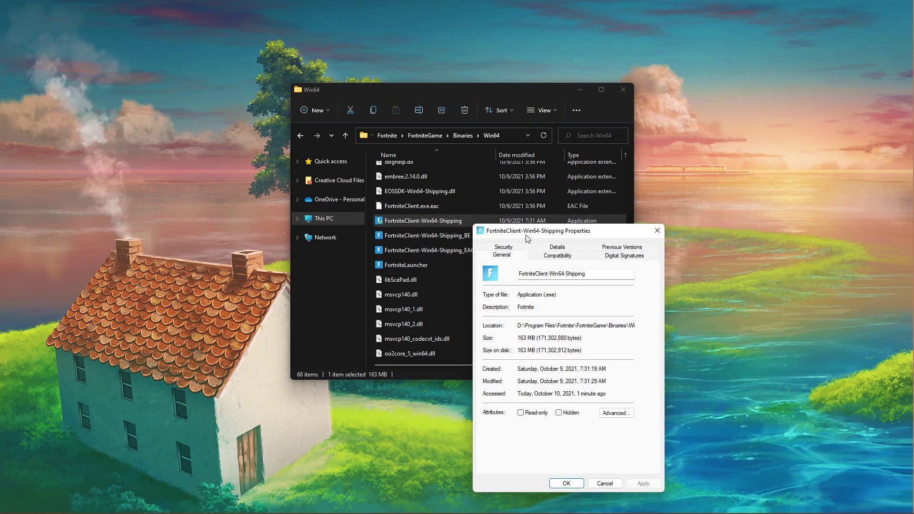
left_click_drag(531, 236, 421, 128)
left_click(432, 151)
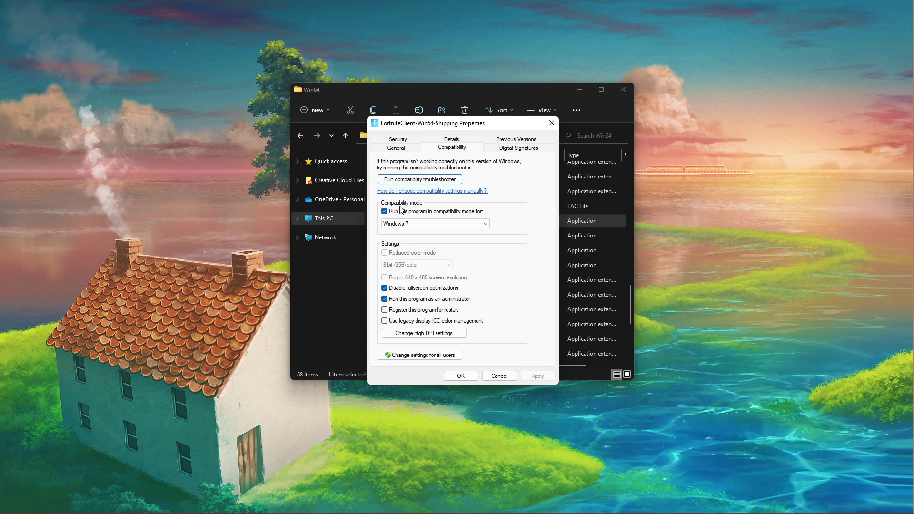
left_click(483, 222)
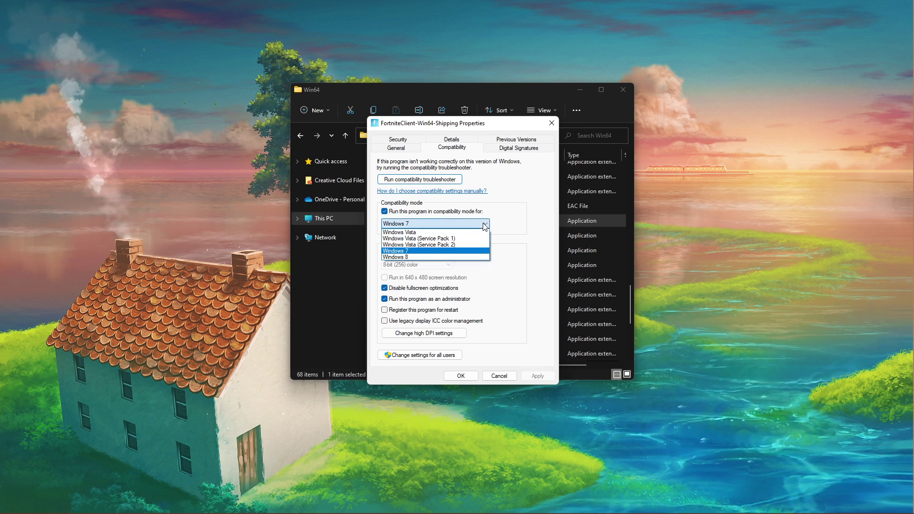
left_click(429, 250)
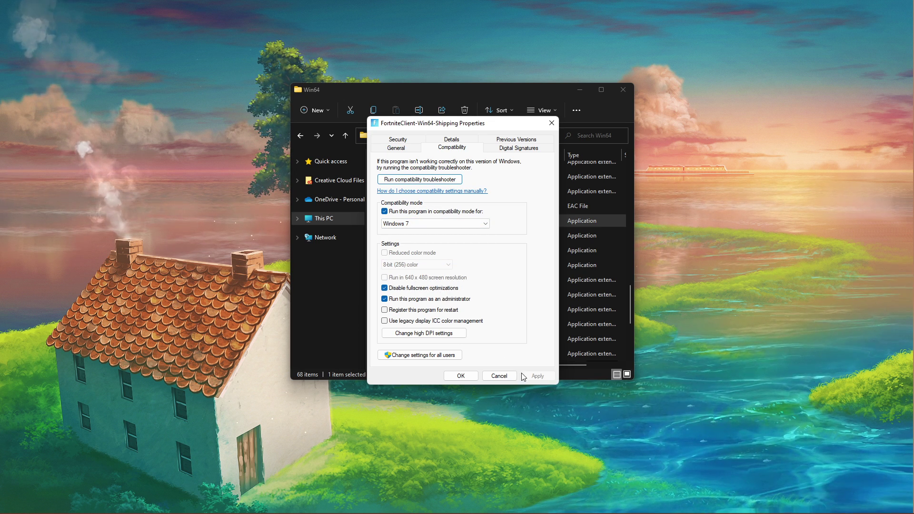
left_click(474, 376)
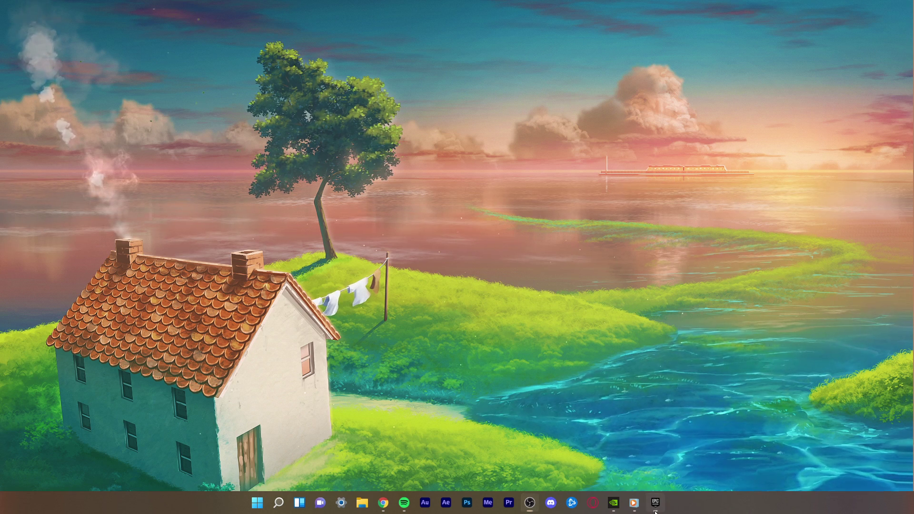
Step: Start verifying Fortnite's game files from the Epic Games Launcher library
left_click(655, 504)
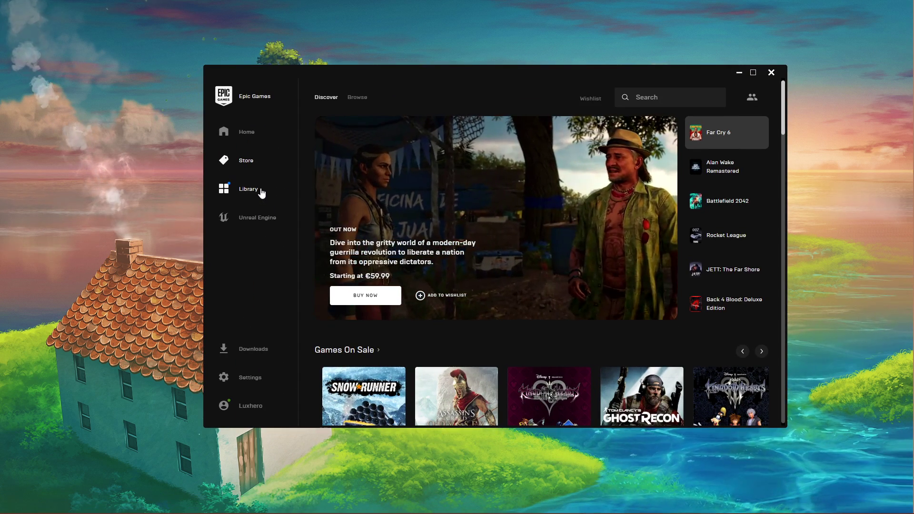
left_click(261, 192)
left_click(392, 250)
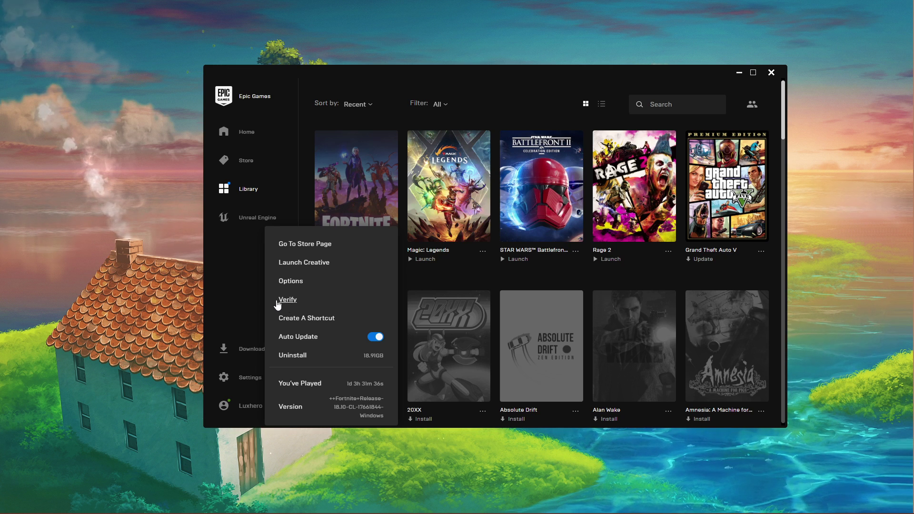
left_click(251, 295)
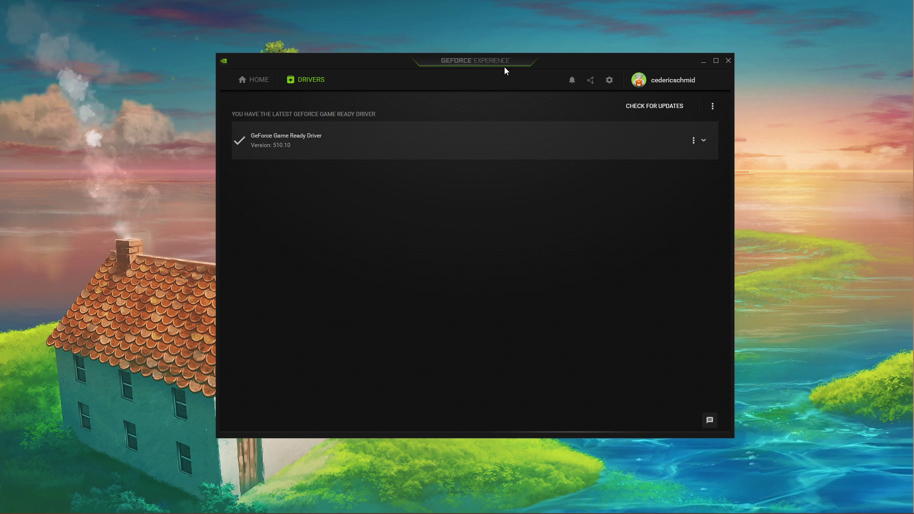
Step: Check for driver updates, confirming Game Ready Driver 510.10 is current, without reinstalling
left_click(673, 105)
left_click(694, 140)
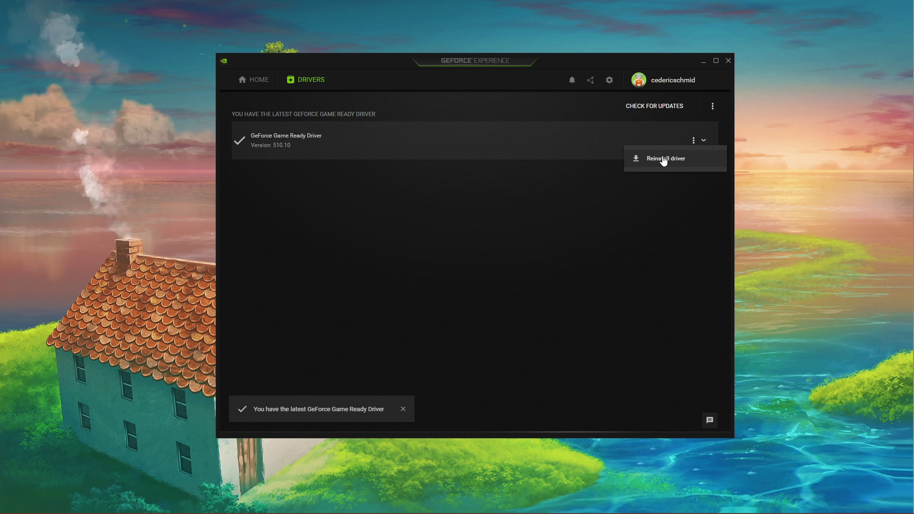
left_click(434, 375)
left_click(403, 409)
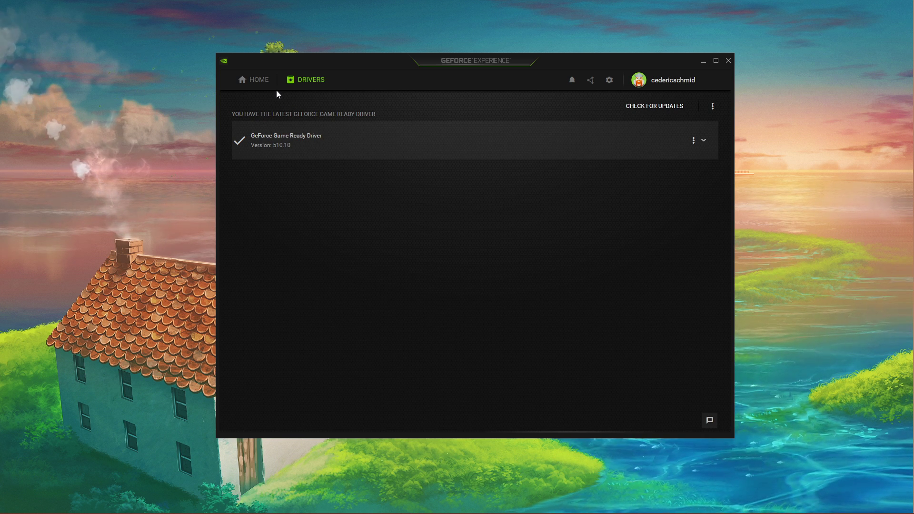
Step: Open Fortnite's optimization details from the GeForce Experience home library
left_click(255, 80)
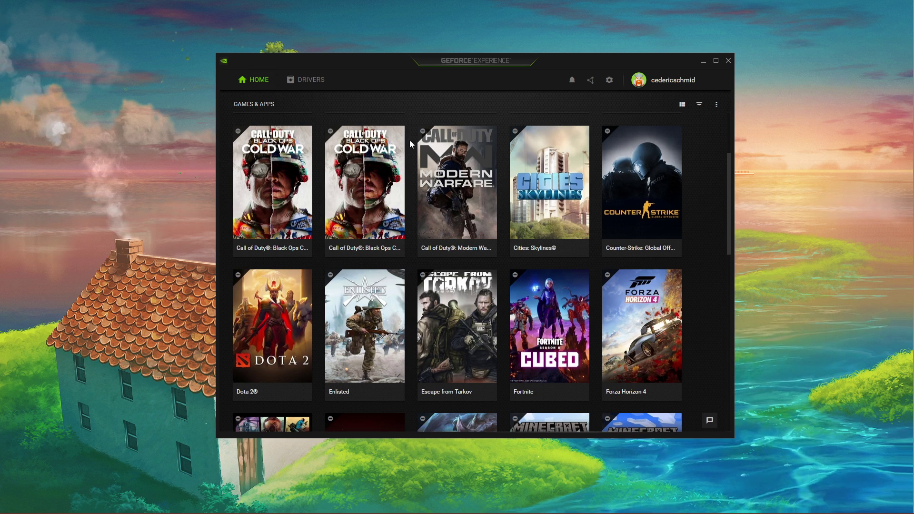
scroll(412, 143, "down", 3)
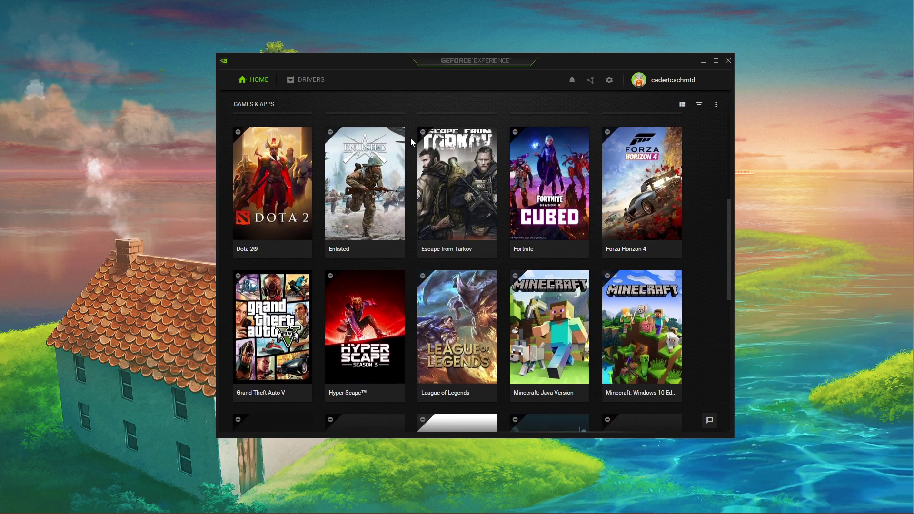
scroll(410, 138, "down", 1)
scroll(410, 138, "up", 2)
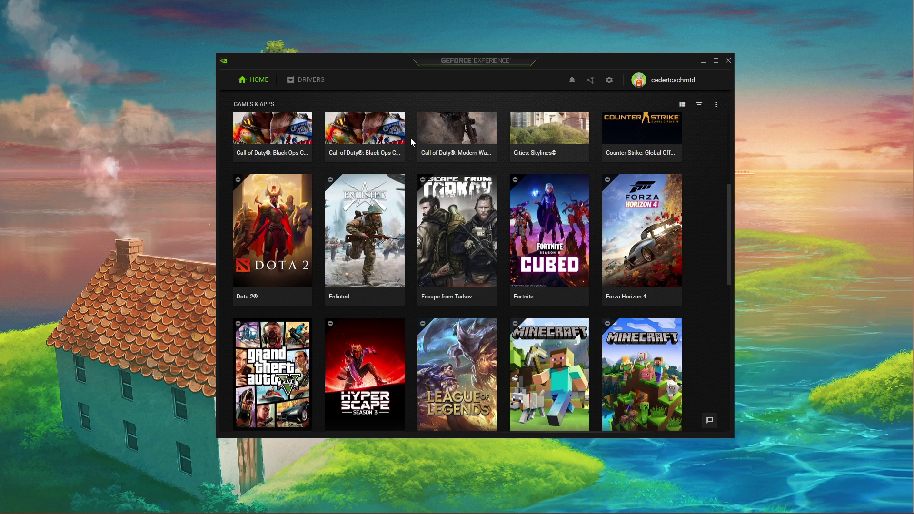
left_click(560, 245)
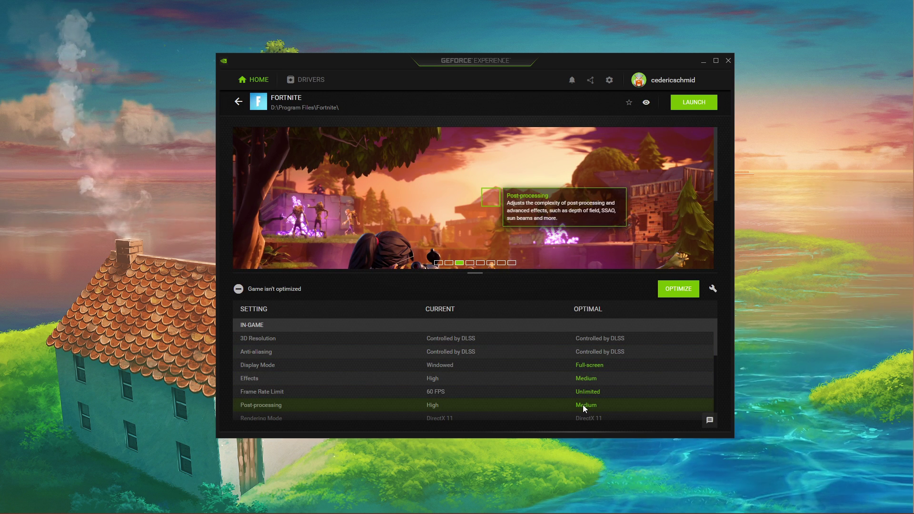
left_click_drag(713, 347, 716, 322)
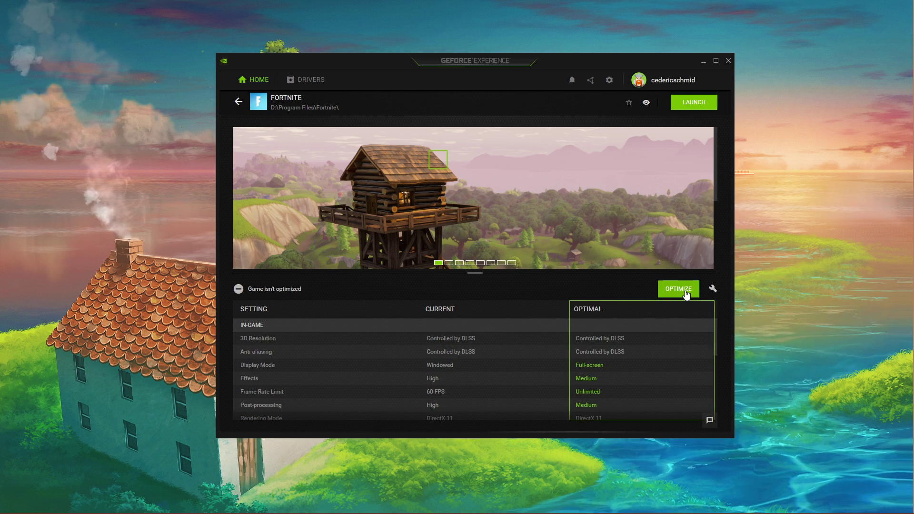
Step: Set Fortnite's display mode to Windowed and apply the optimal settings
left_click(712, 288)
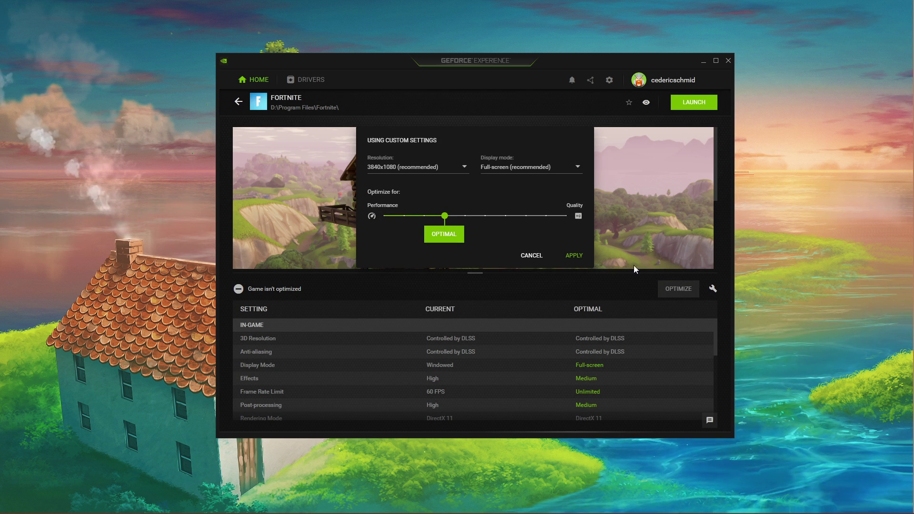
left_click(495, 169)
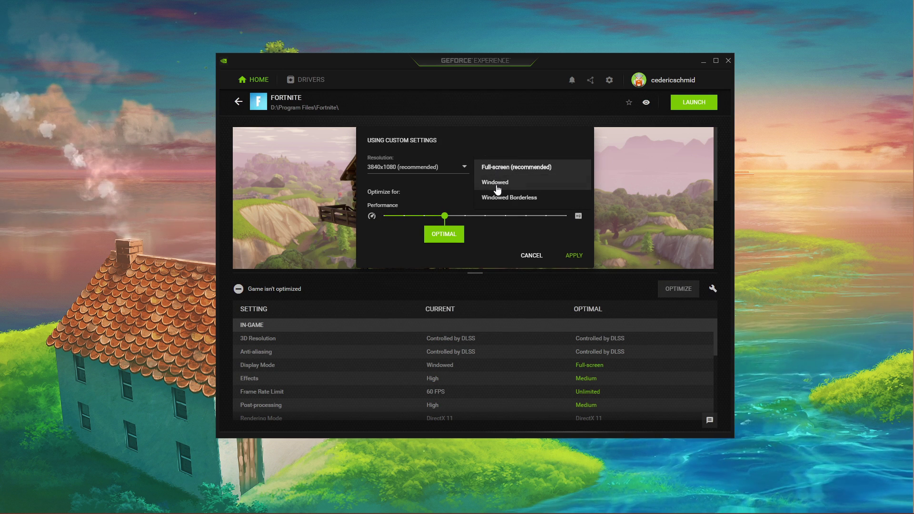
left_click(496, 186)
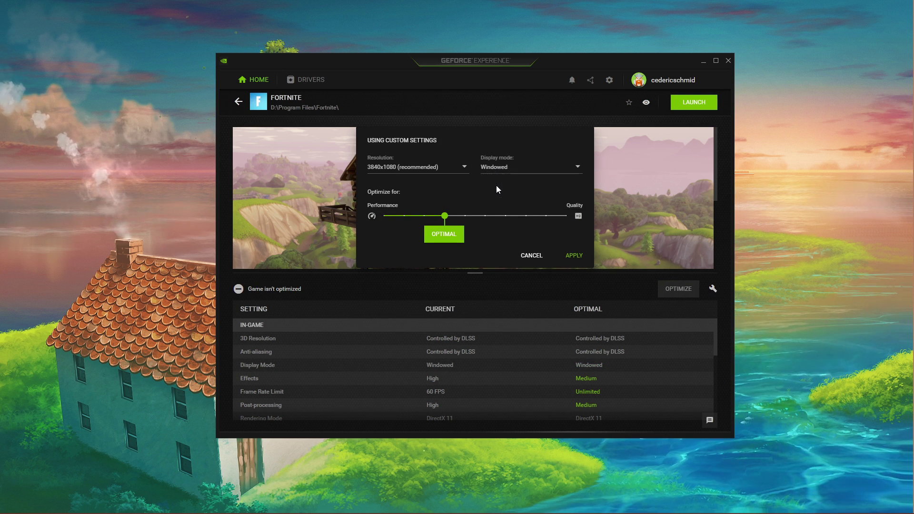
left_click(574, 257)
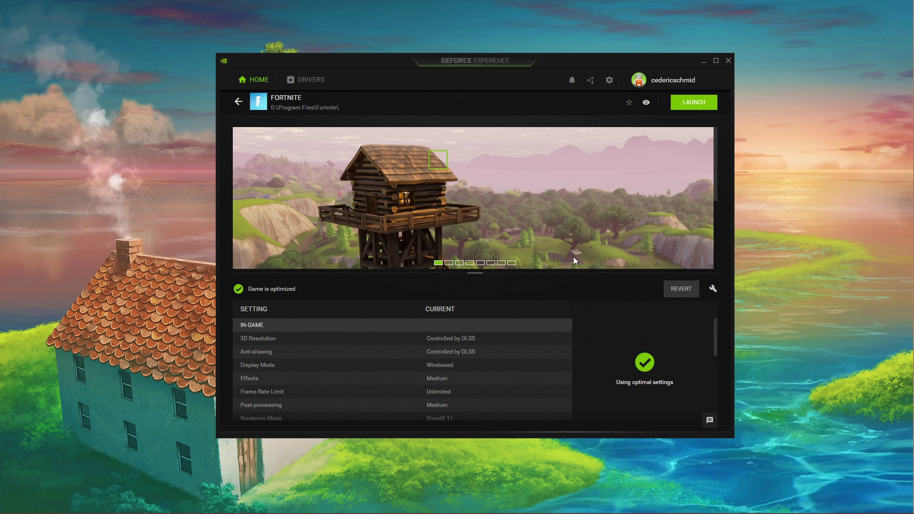
Step: Look through GeForce Experience's General settings, then close the app
left_click(608, 80)
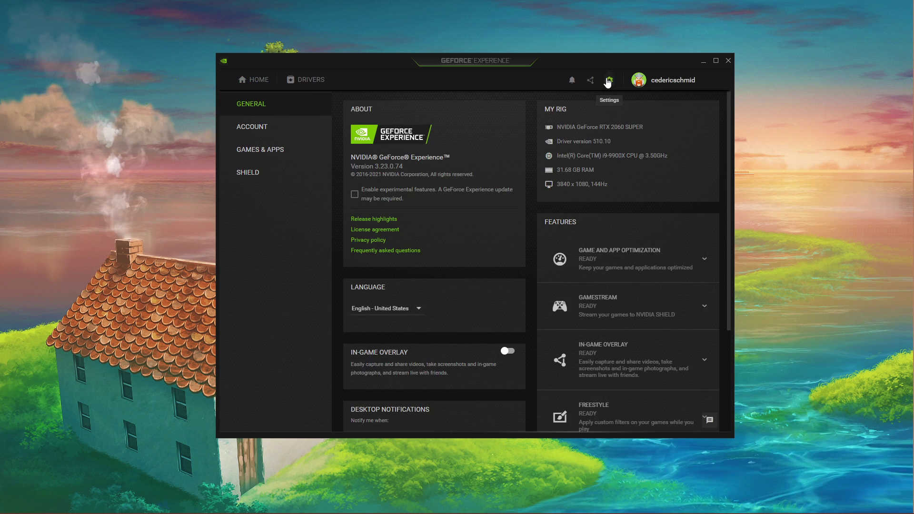
scroll(533, 223, "down", 3)
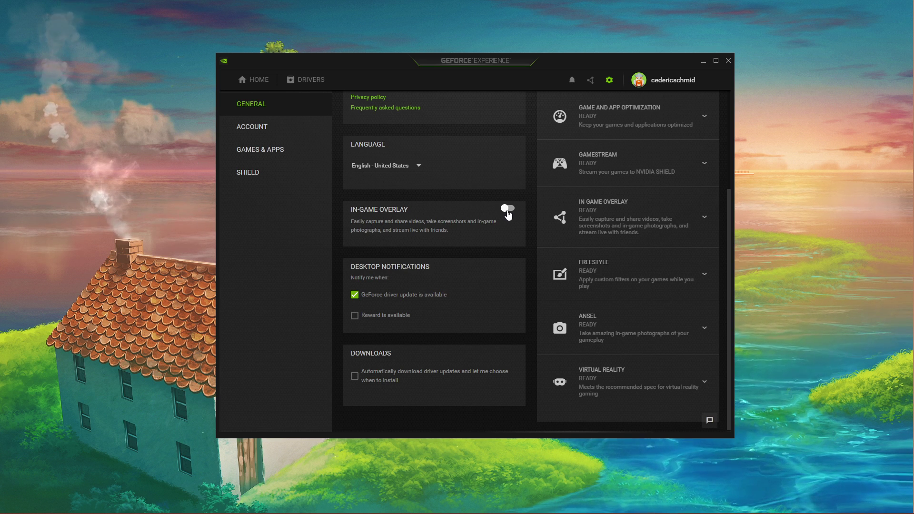
left_click(728, 61)
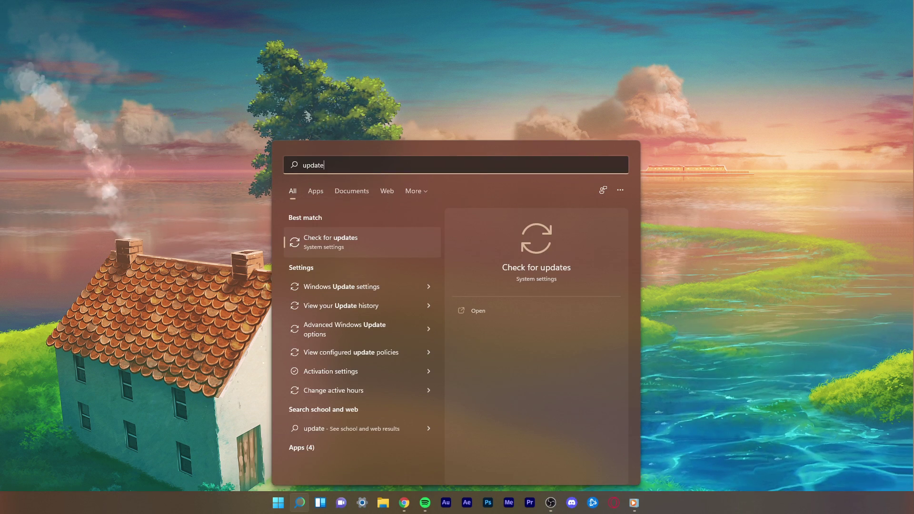
Step: Open Windows Update from the search result and start checking for updates
key("Return")
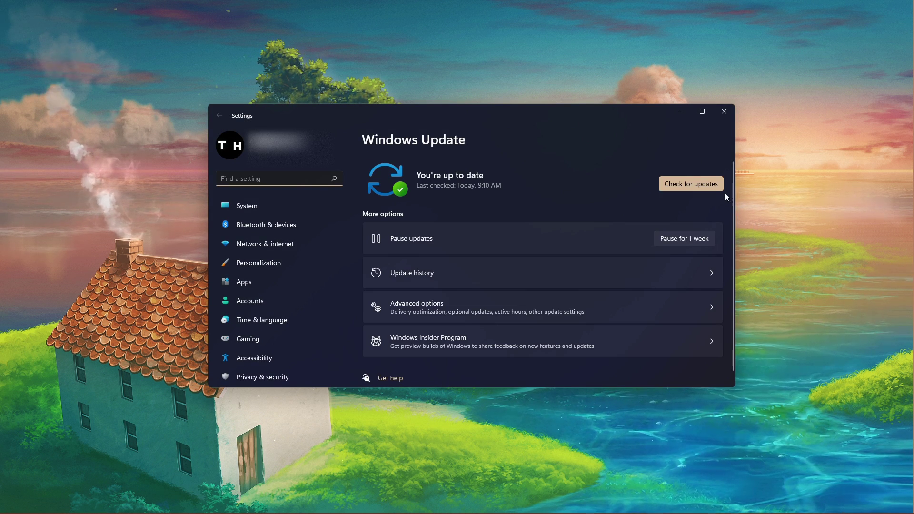
left_click(703, 185)
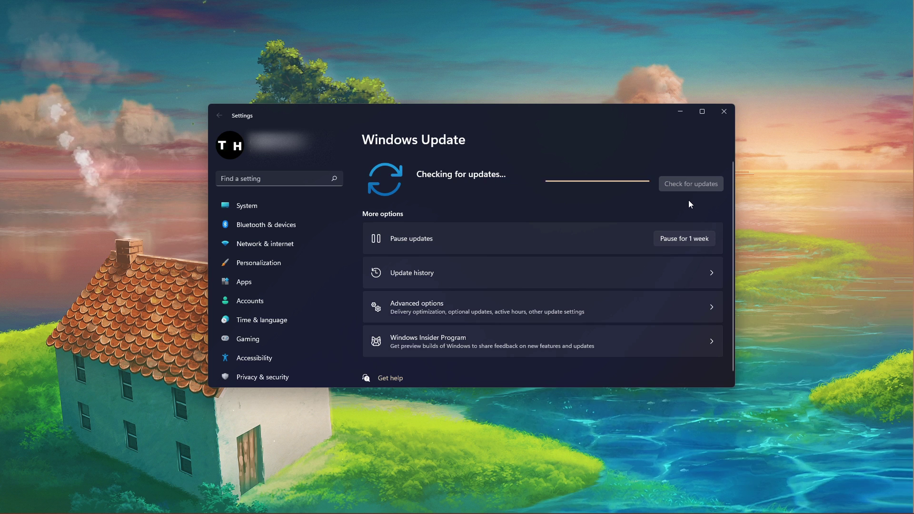